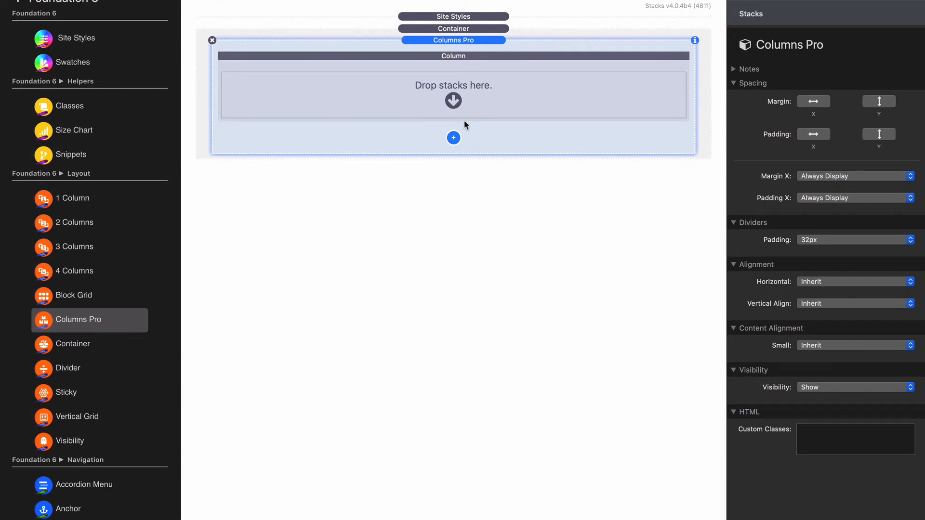
- Add a Text stack inside the empty column of the Columns Pro stack
scroll(149, 327, "down", 5)
scroll(149, 326, "down", 6)
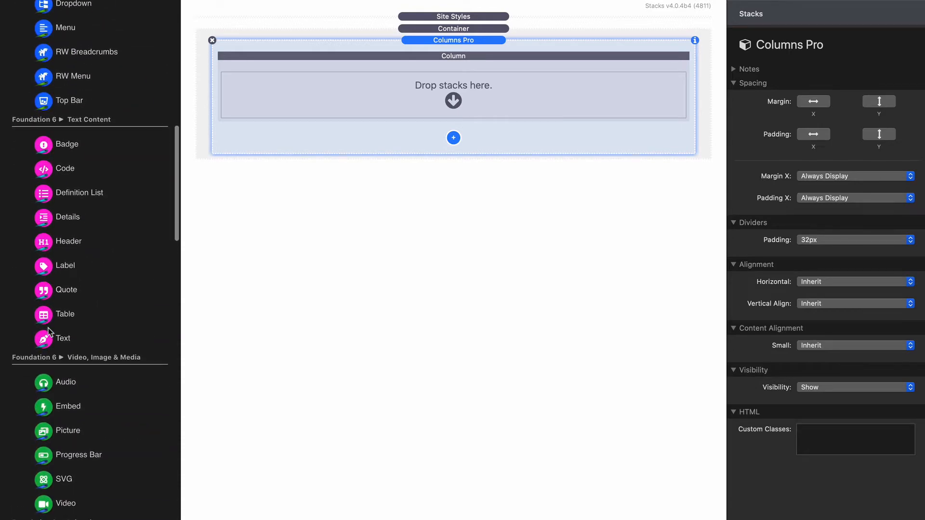
left_click_drag(48, 337, 452, 82)
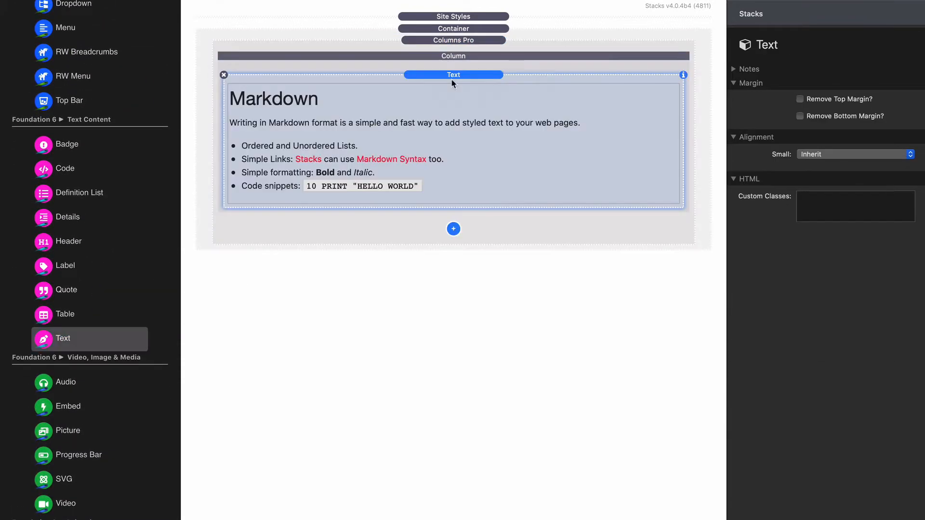
- Duplicate the column with its Text stack twice to make three columns
left_click(454, 55)
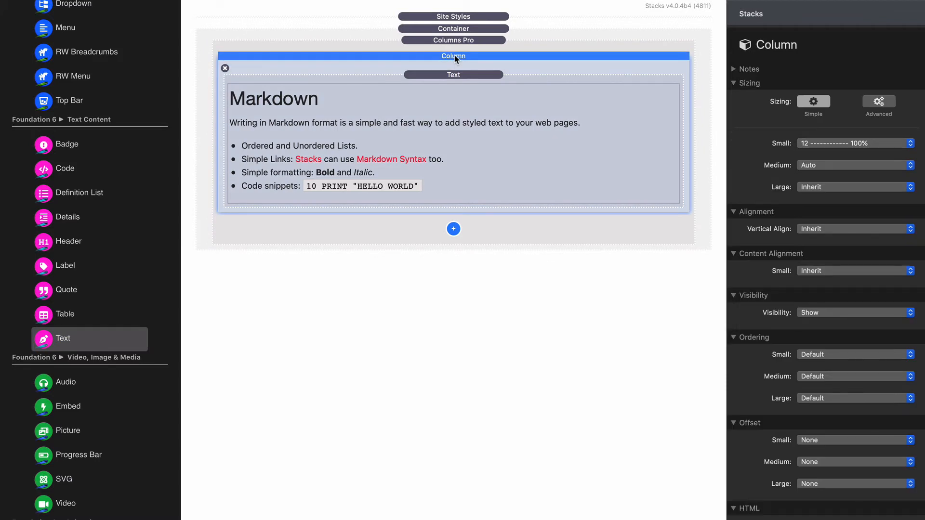
key("super+d")
key("super+d")
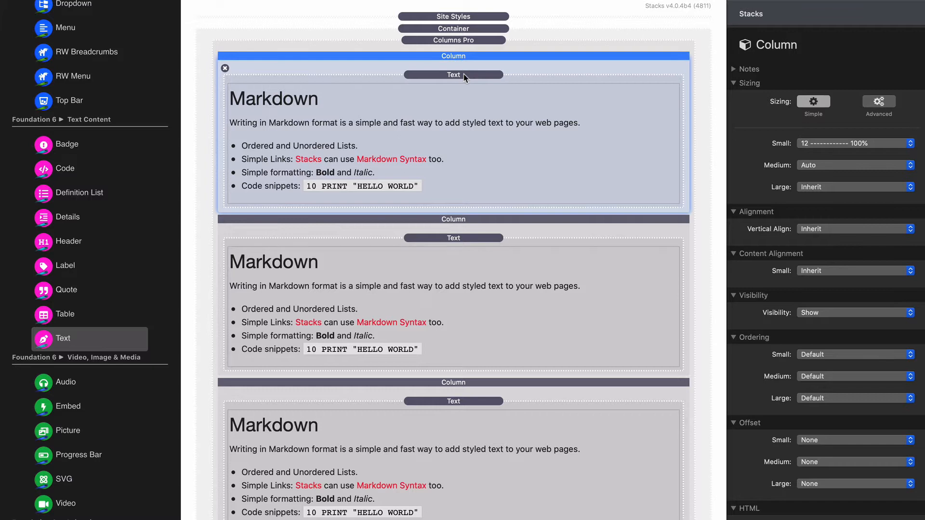
- Add a Column Divider and place it between the first and second columns
scroll(447, 299, "down", 3)
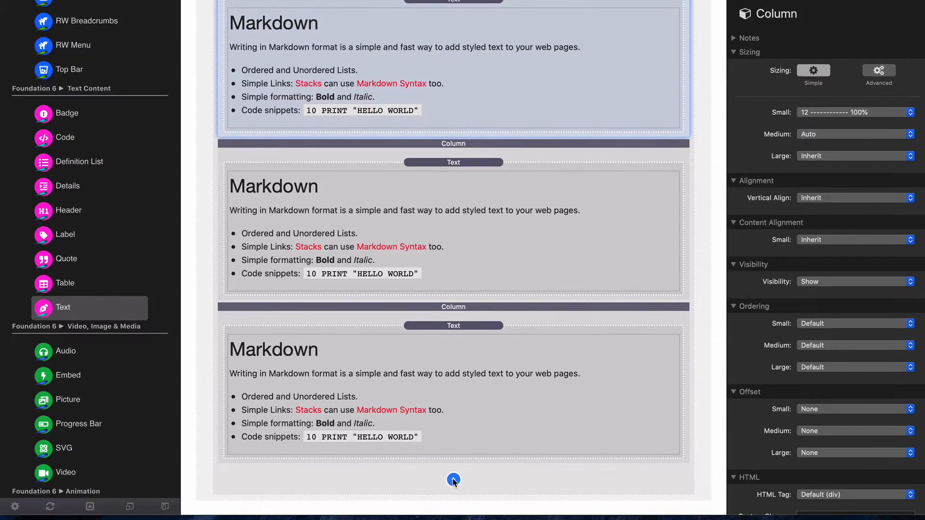
left_click(453, 510)
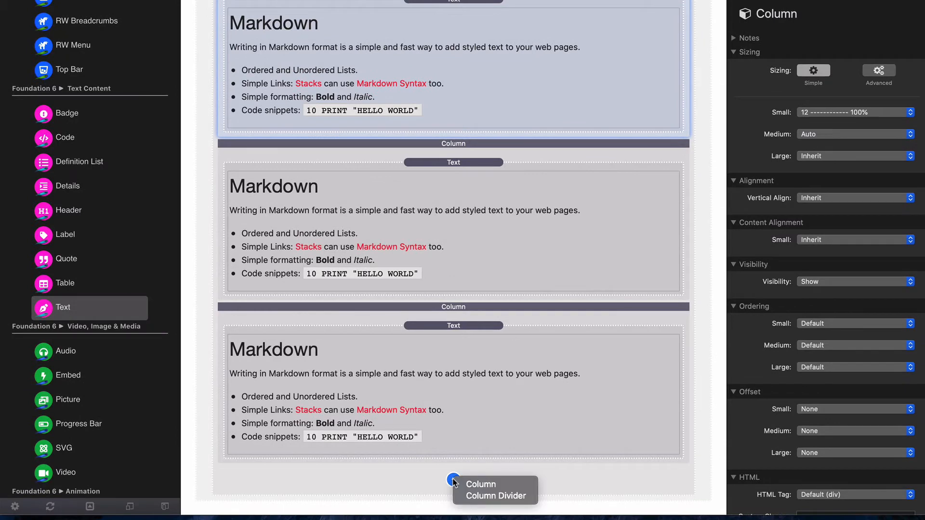
left_click(502, 496)
left_click_drag(473, 469, 470, 143)
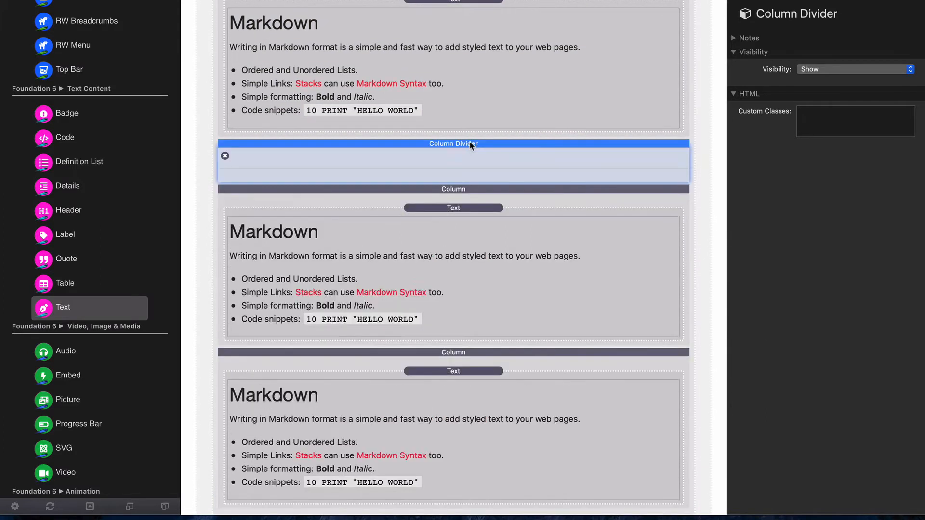
- Add another Column Divider and place it between the second and third columns
scroll(471, 170, "down", 2)
left_click(452, 479)
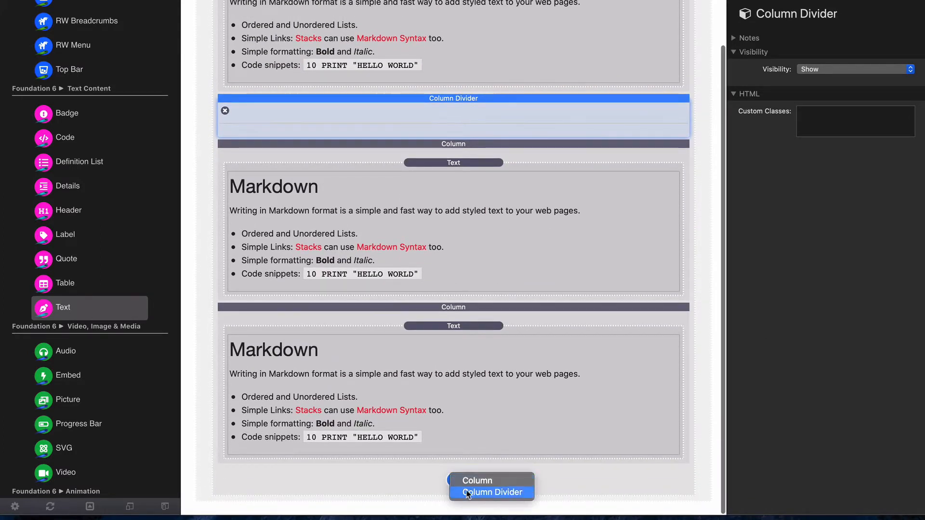
left_click(467, 492)
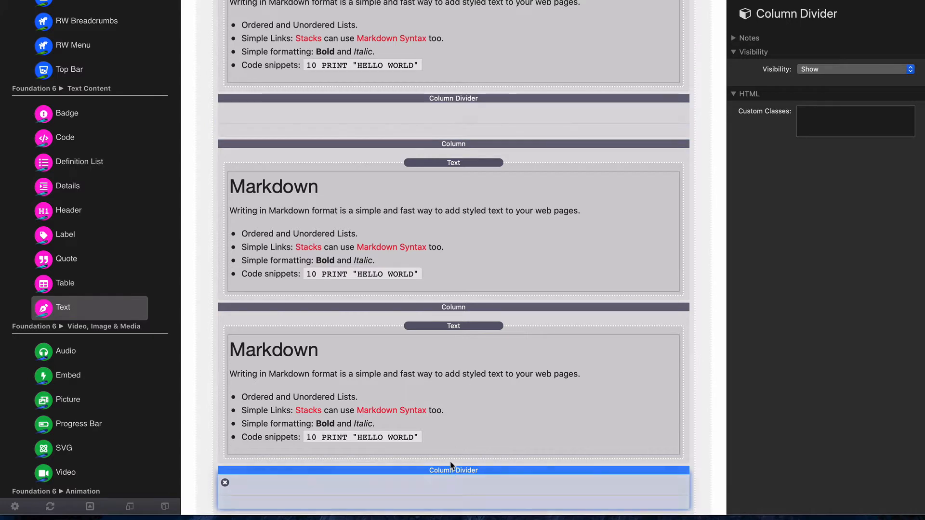
left_click_drag(450, 471, 456, 309)
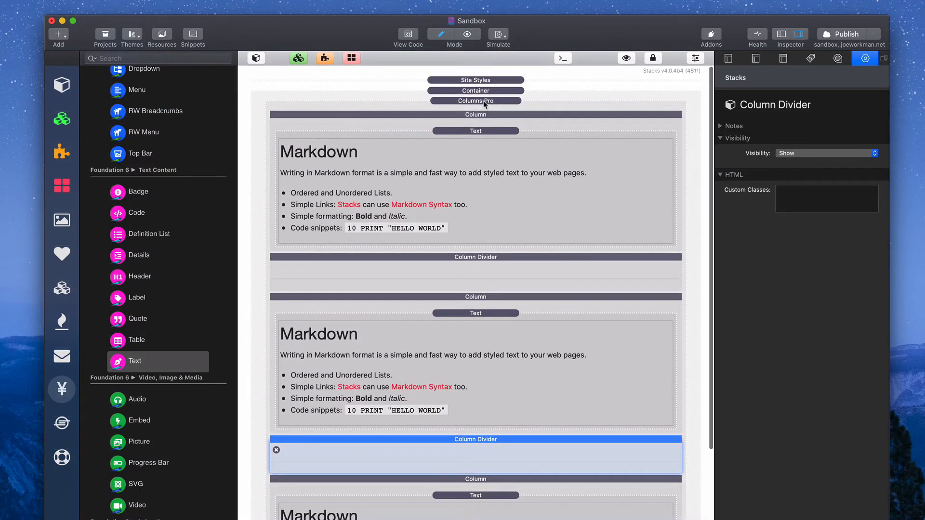
- Turn on X and Y margin and padding for the Columns Pro stack and preview the page
left_click(484, 101)
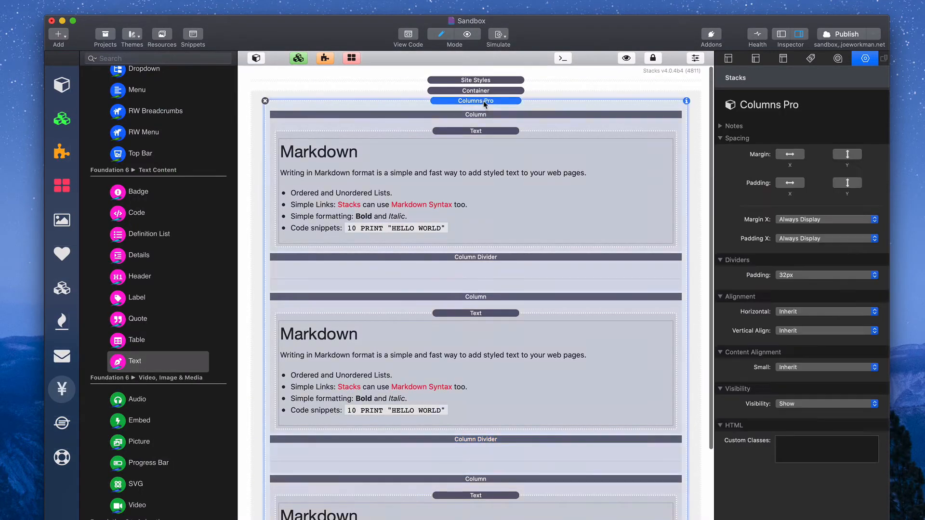
left_click(791, 182)
left_click(847, 182)
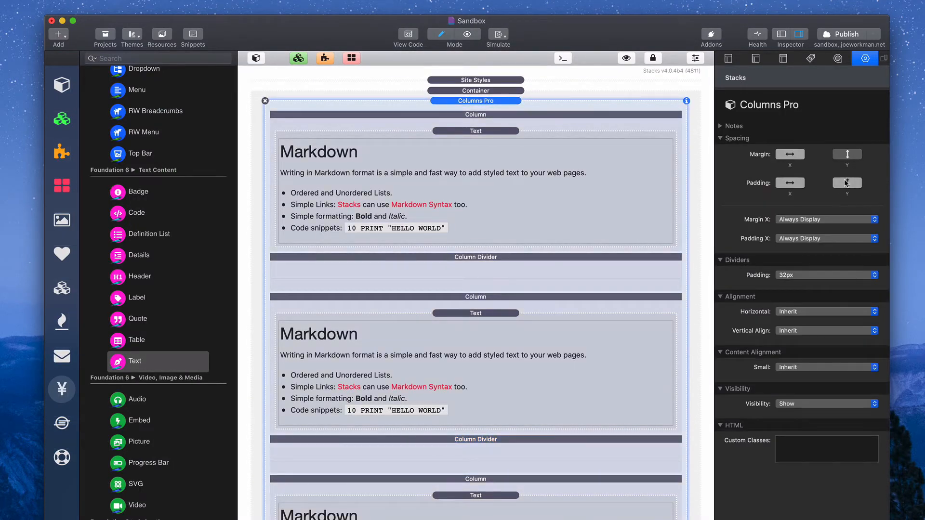
left_click(847, 154)
key("super+r")
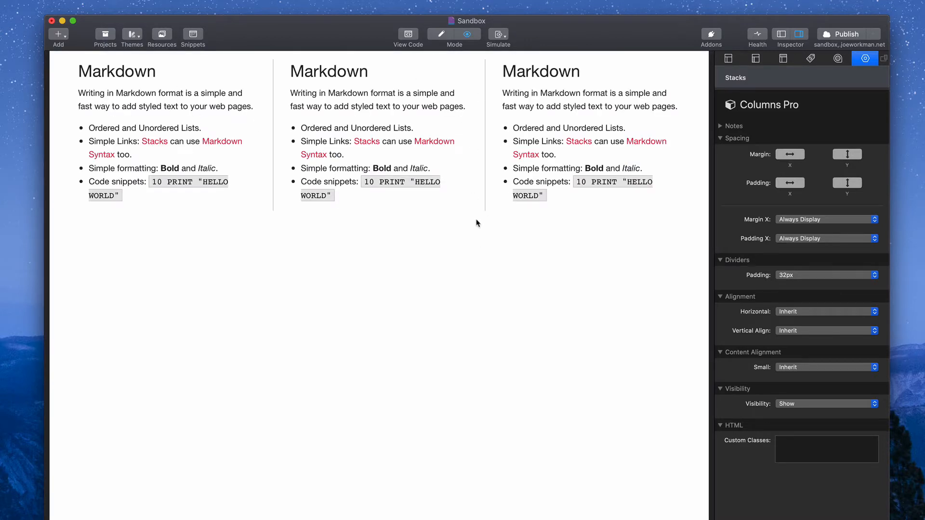
key("super+r")
- Examine the visibility options of the first column divider without changing them
left_click(484, 263)
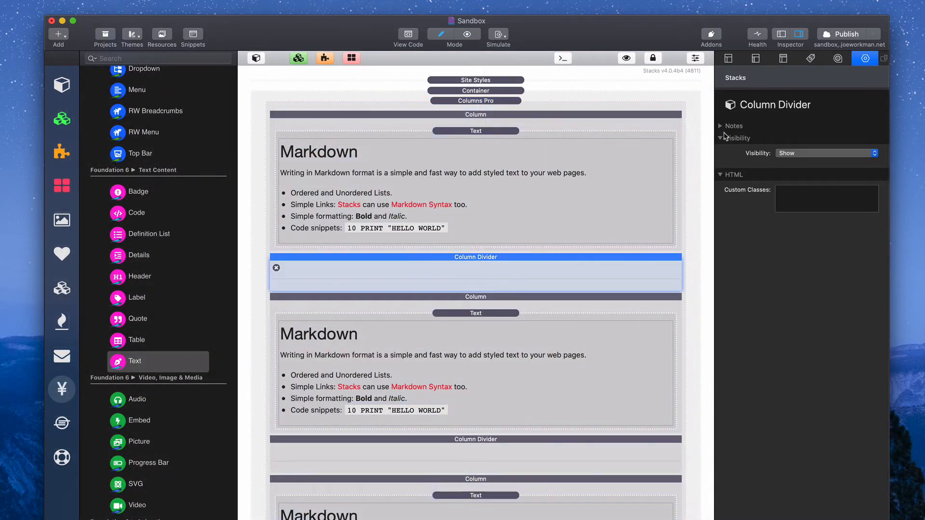
left_click(823, 153)
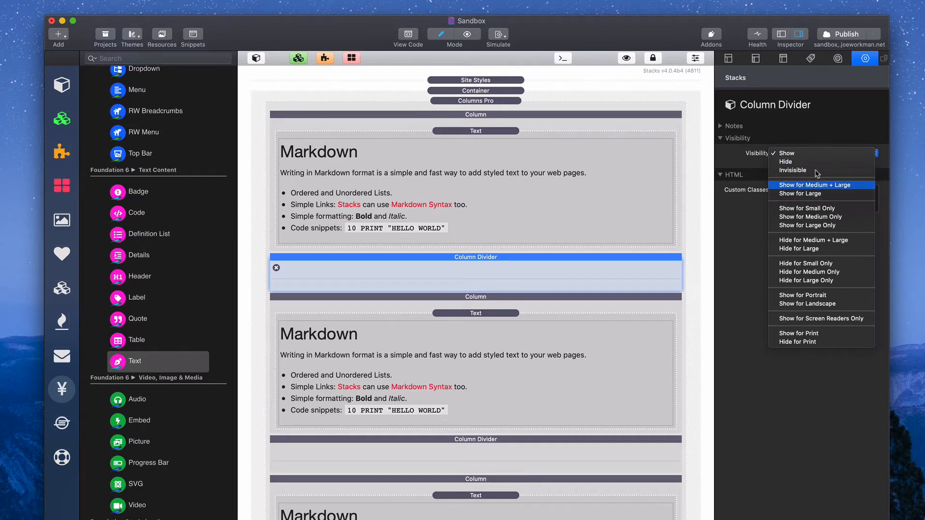
left_click(488, 103)
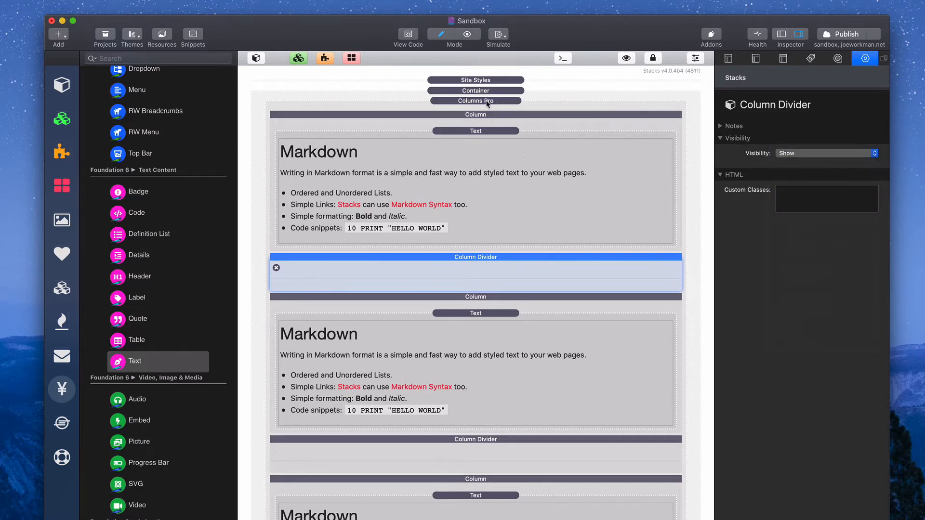
- Preview the page at a narrow, small-screen width and return to editing
key("super+r")
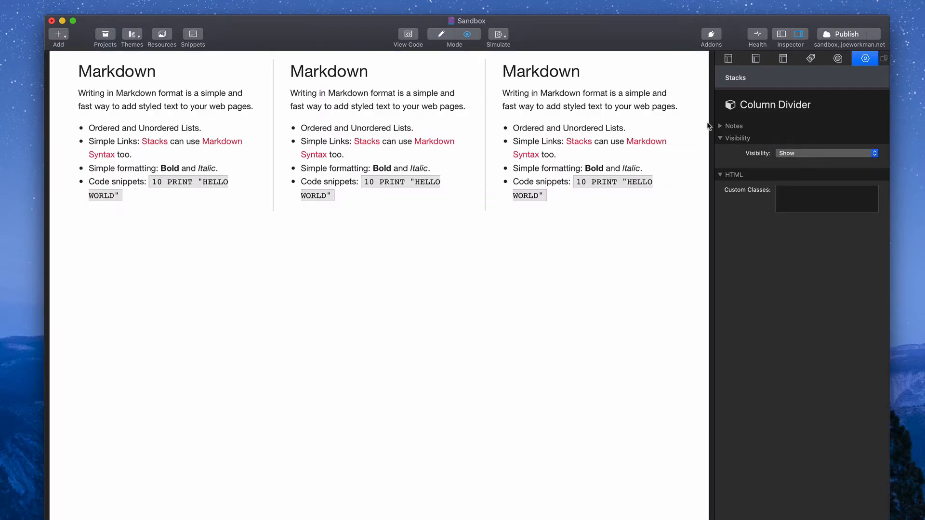
left_click_drag(708, 126, 493, 264)
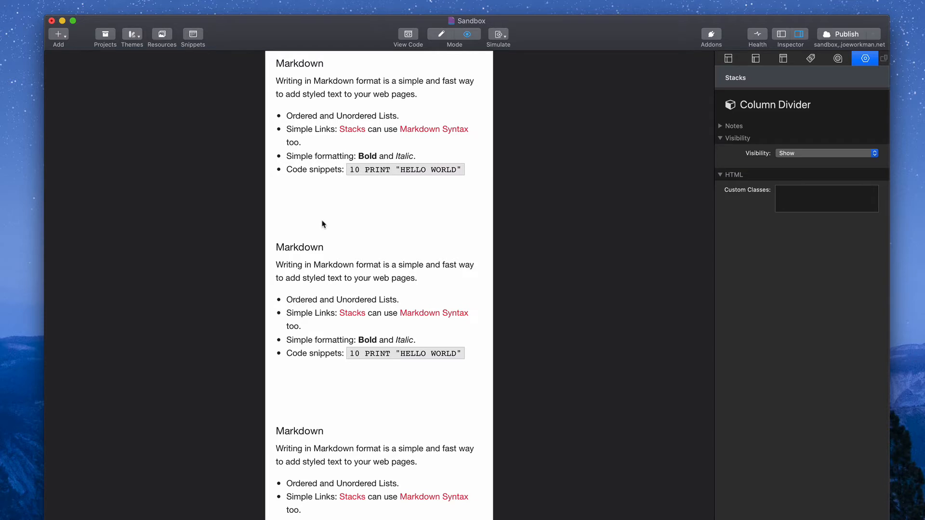
key("super+shift+p")
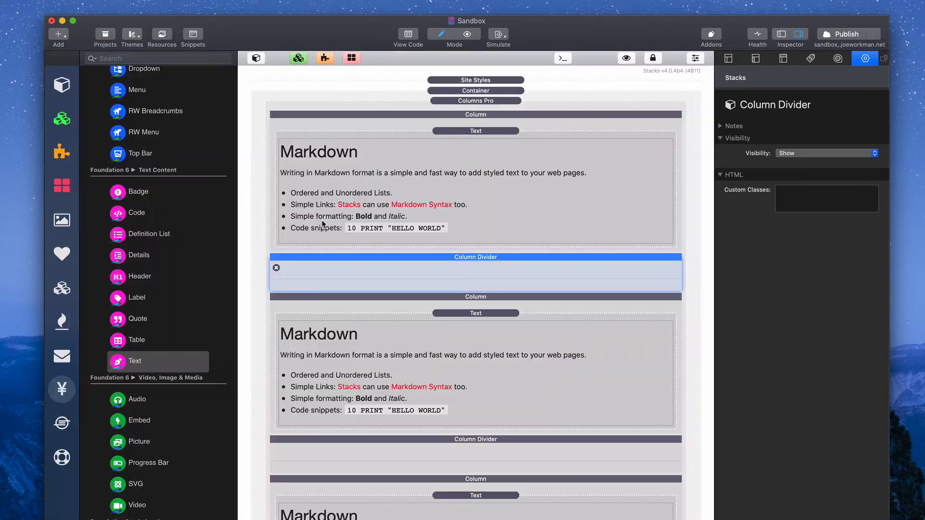
- Set the visibility of both column dividers to Hide for Small Only and preview the page
left_click(785, 153)
left_click(810, 268)
left_click(547, 451)
left_click(799, 154)
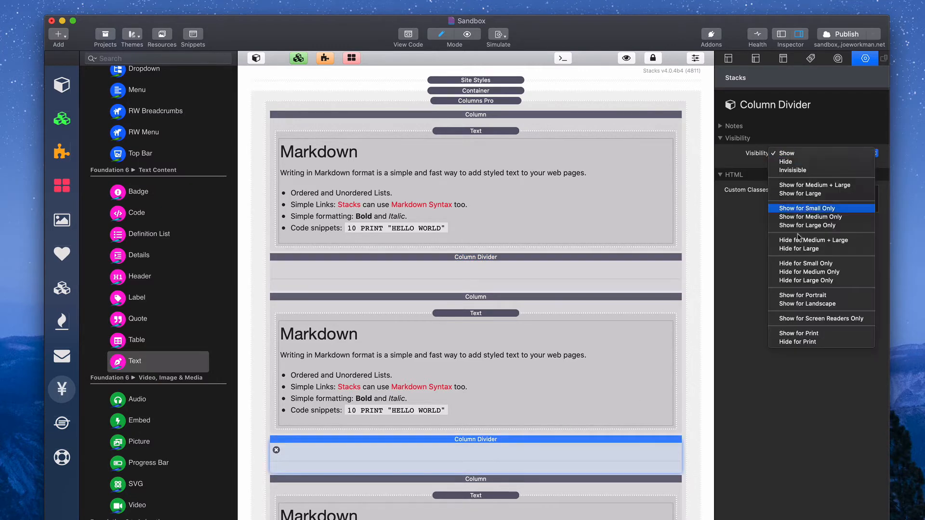
left_click(800, 267)
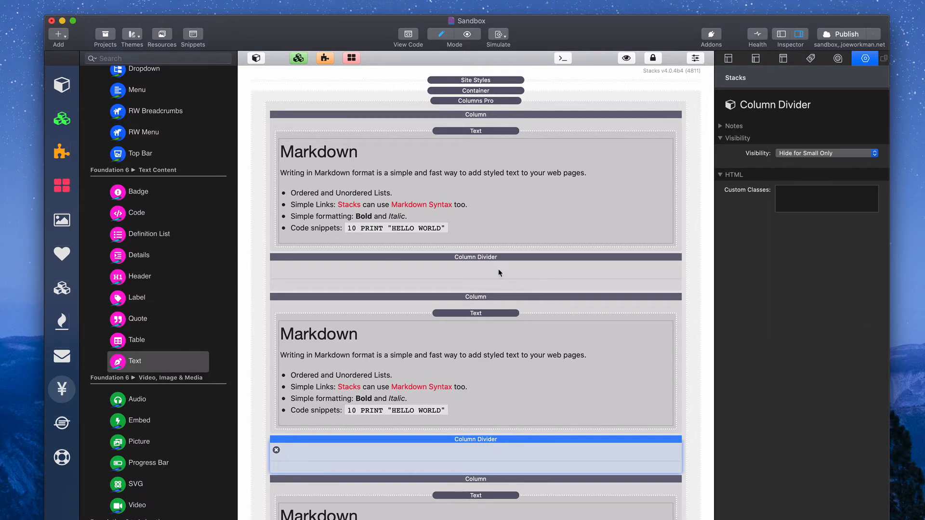
key("super+r")
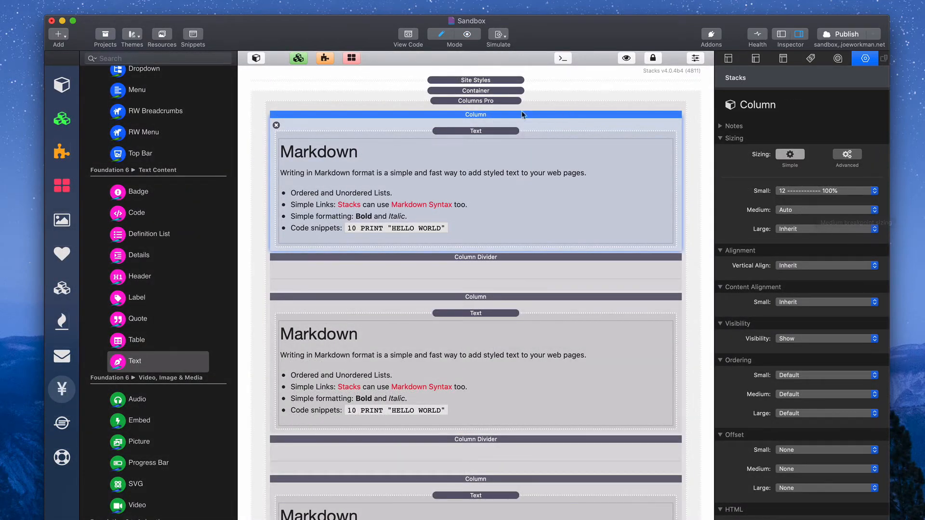
- Set the medium size of the first and second columns to 4 (33%)
left_click(796, 211)
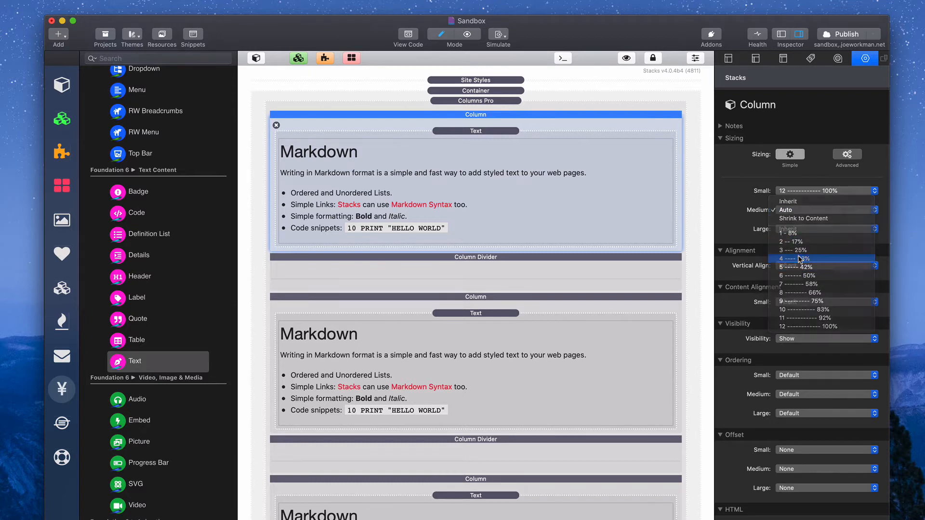
key("Escape")
left_click(495, 296)
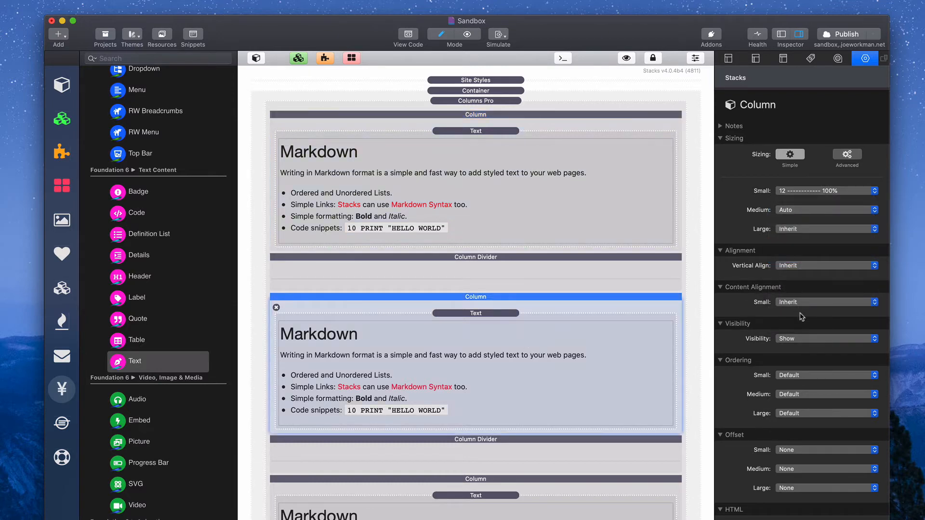
scroll(802, 317, "down", 1)
left_click(792, 188)
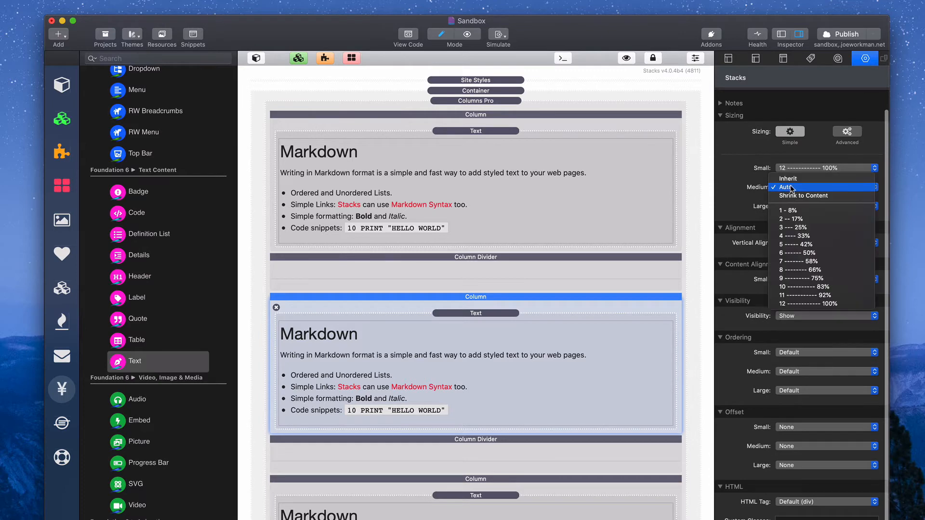
left_click(802, 236)
- Set the third column's small size to 4 (33%) and check the layout in the page preview
scroll(600, 340, "down", 5)
left_click(543, 339)
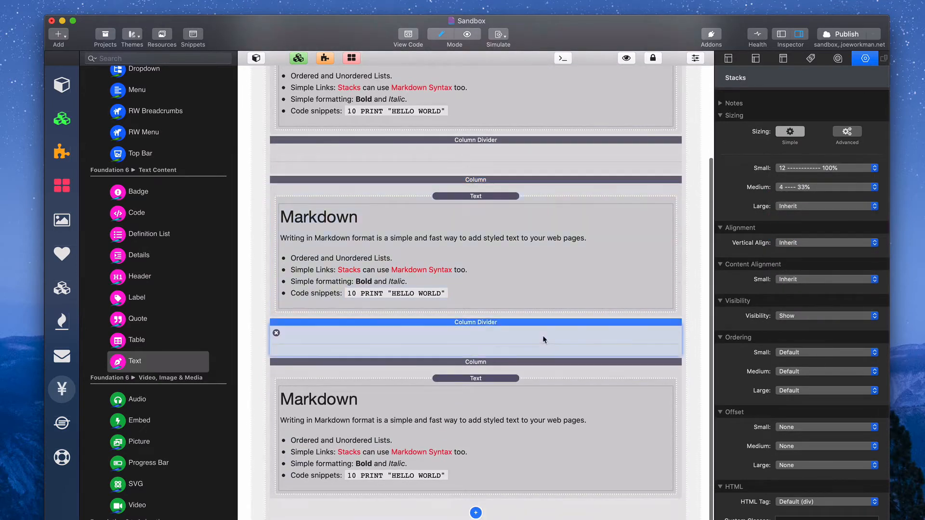
left_click(544, 363)
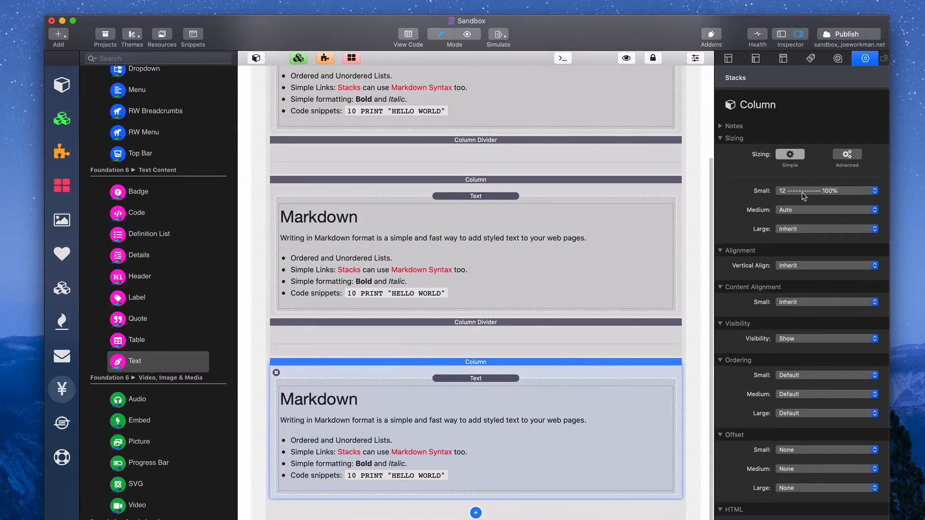
left_click(802, 193)
left_click(793, 124)
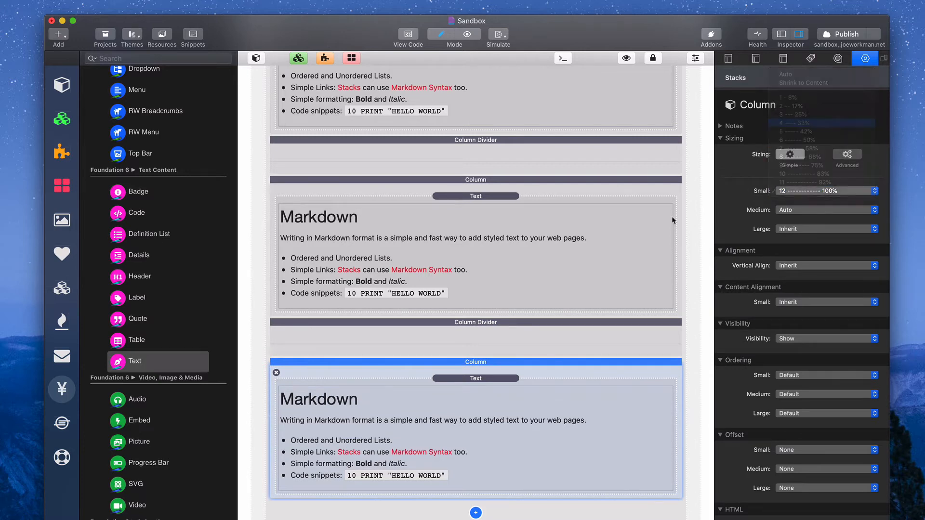
scroll(537, 275, "up", 5)
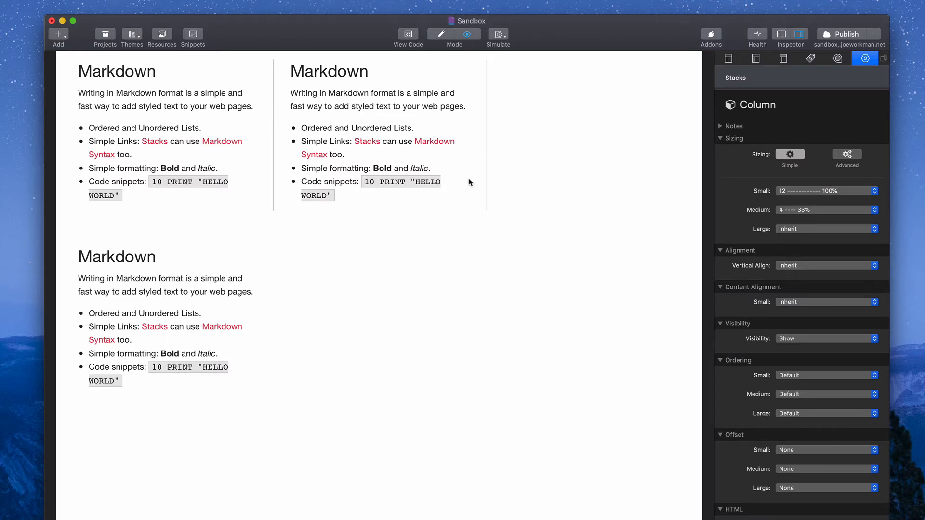
key("super+r")
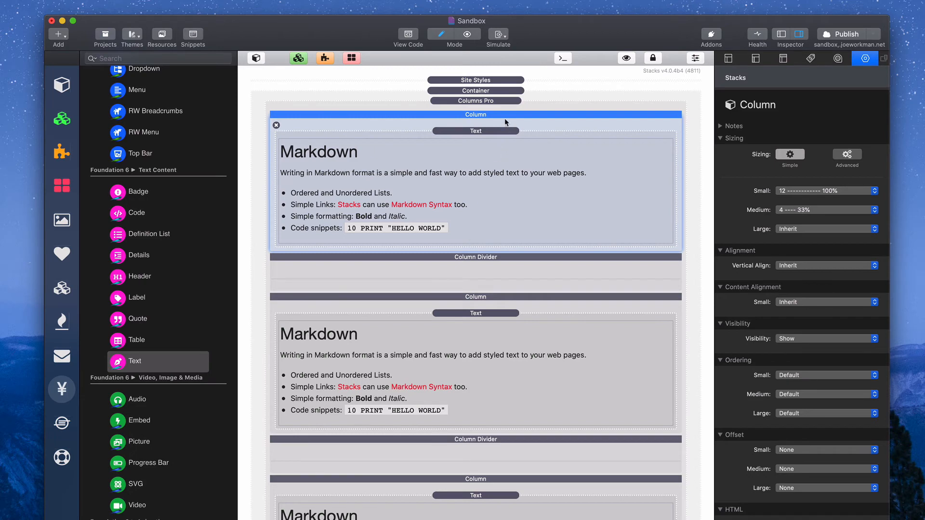
- Set the second column's medium size to Auto and preview the three-column layout
left_click(488, 297)
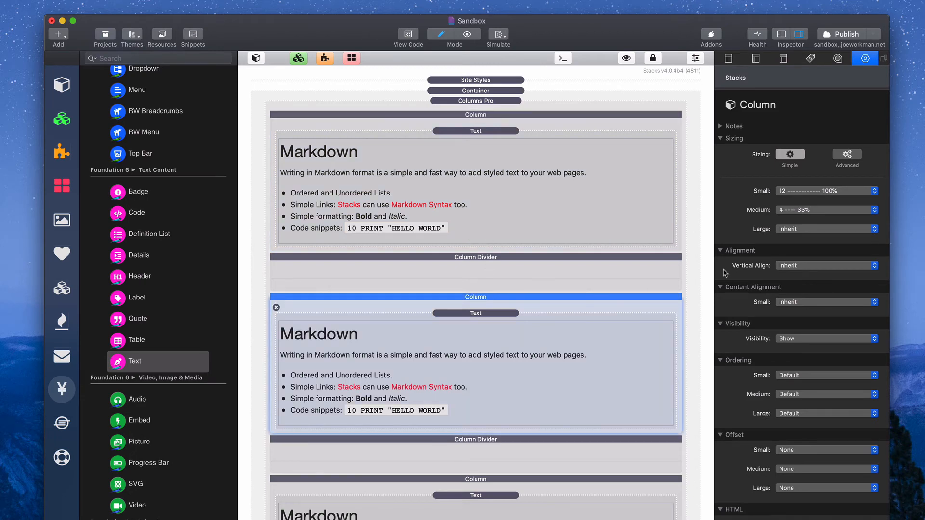
left_click(795, 210)
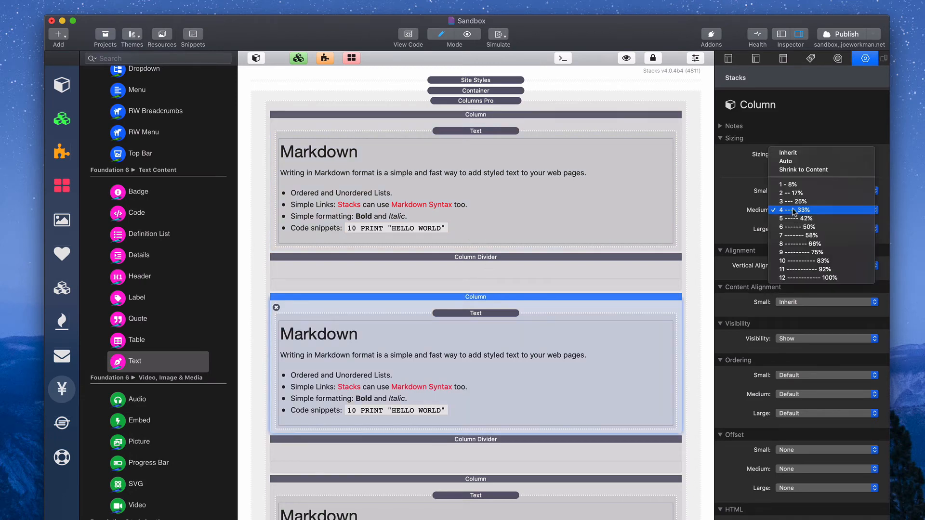
left_click(795, 166)
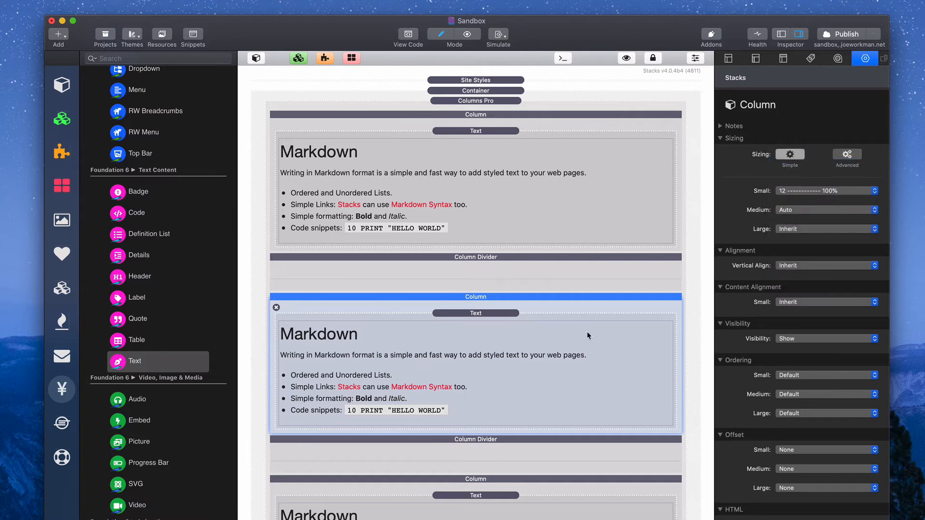
key("super+r")
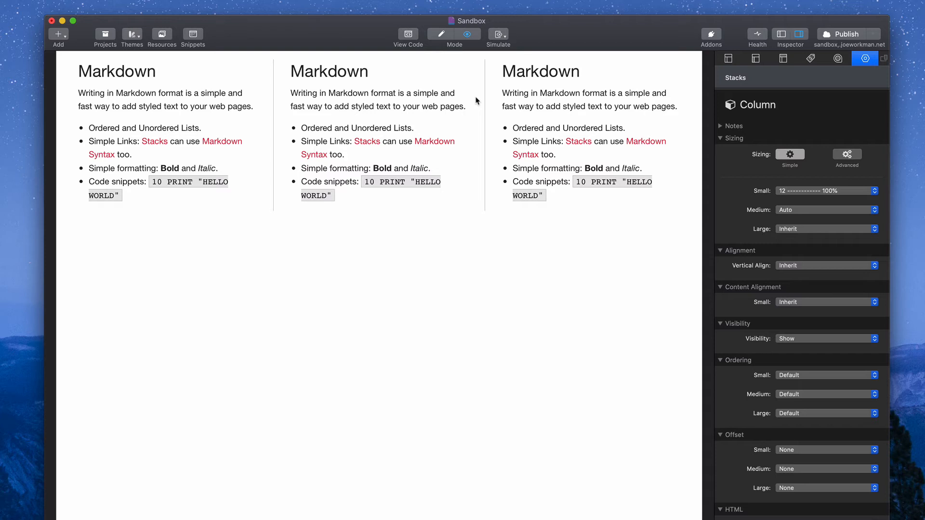
triple_click(139, 89)
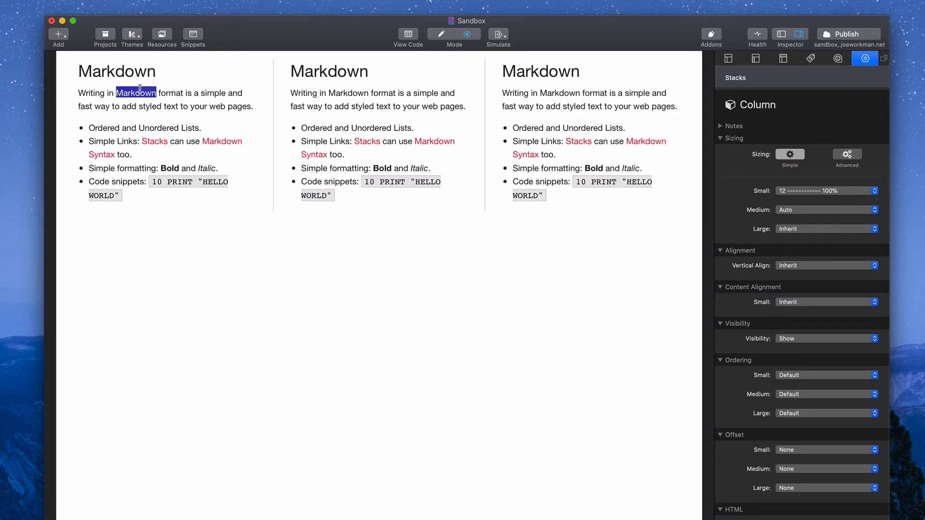
- Return to editing and review the medium size settings of the first, third and second columns, checking their available size options
triple_click(553, 95)
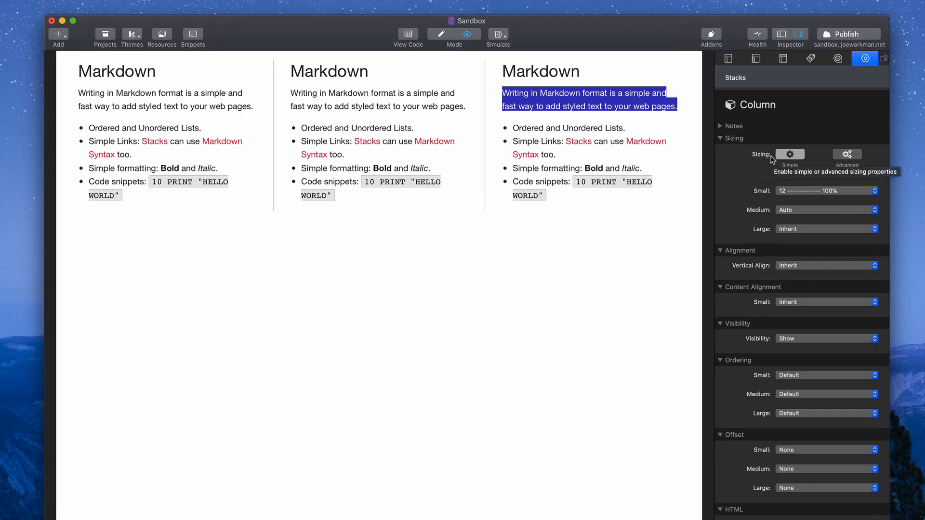
left_click(521, 270)
key("super+r")
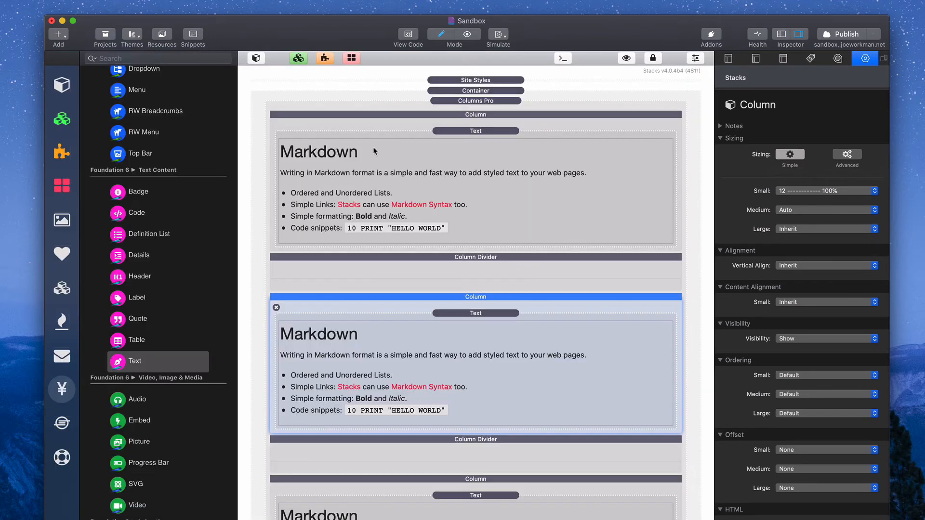
left_click(473, 113)
left_click(474, 113)
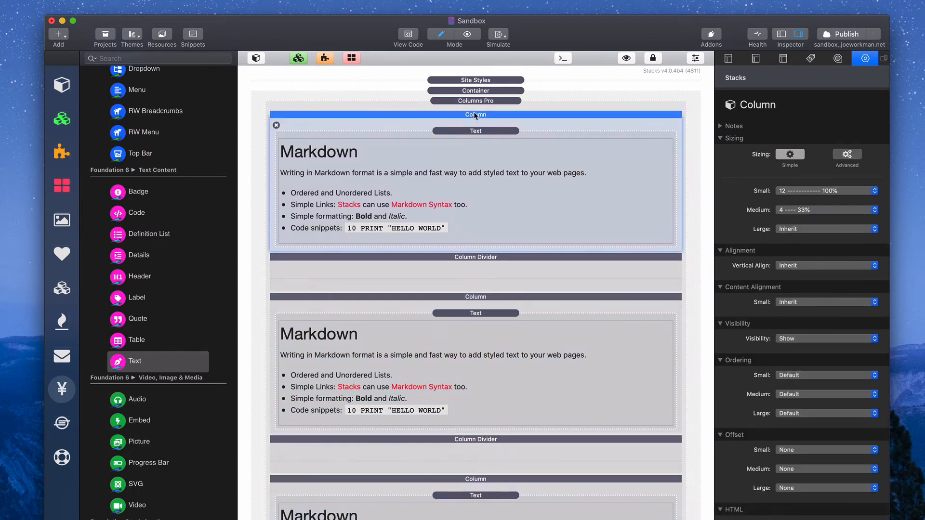
left_click(795, 209)
left_click(795, 202)
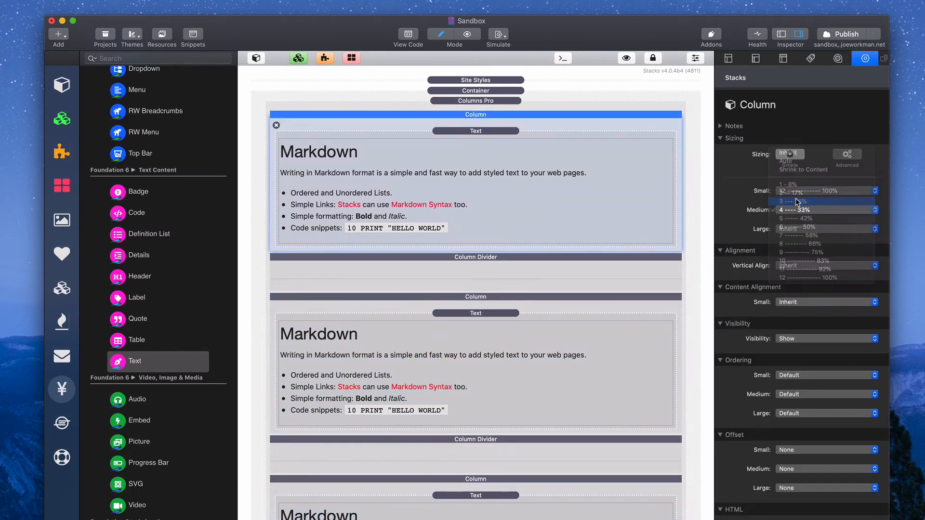
left_click(482, 482)
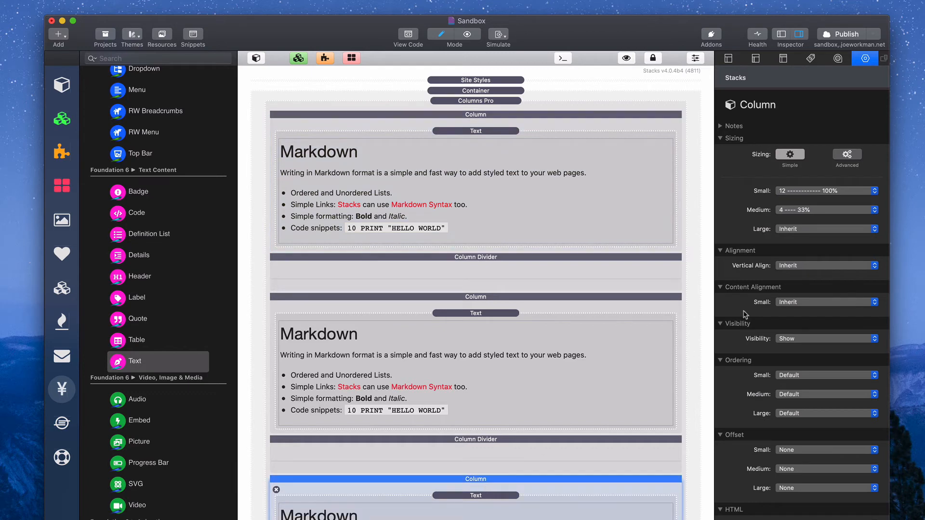
left_click(800, 209)
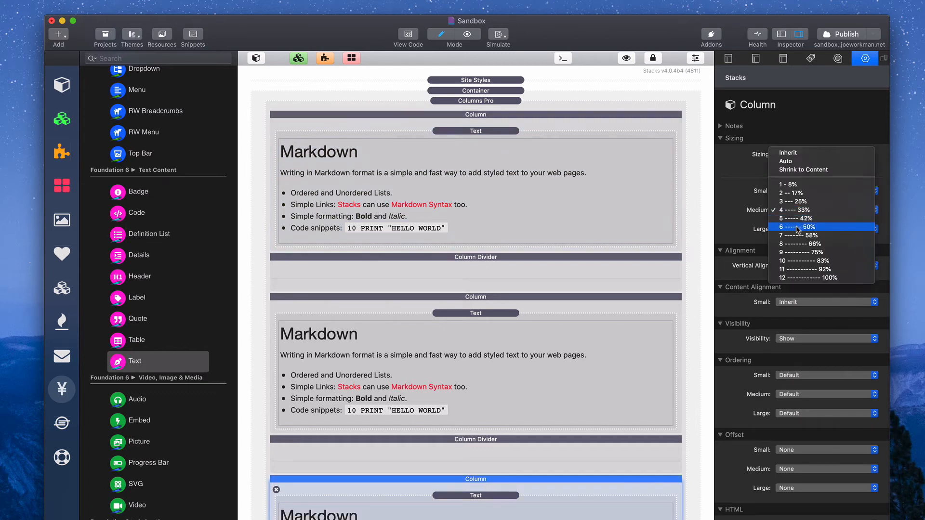
left_click(798, 227)
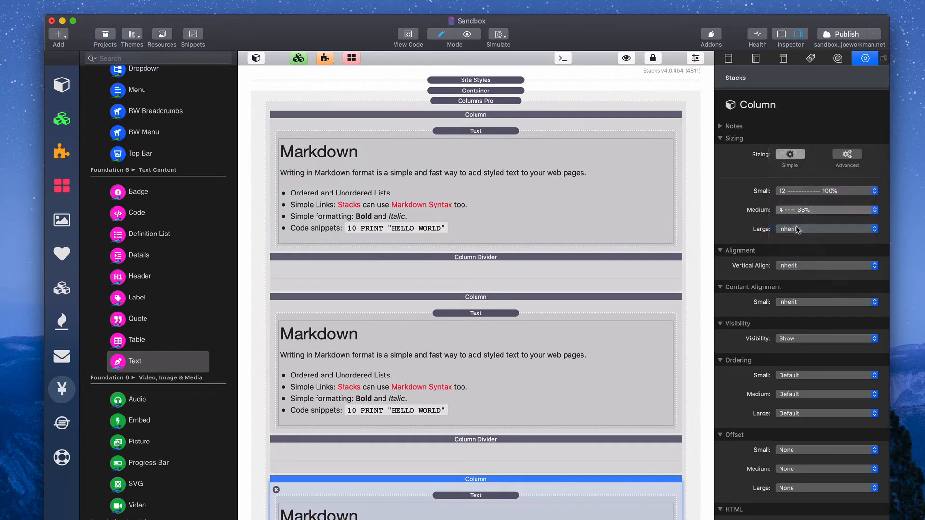
left_click(599, 266)
left_click(566, 303)
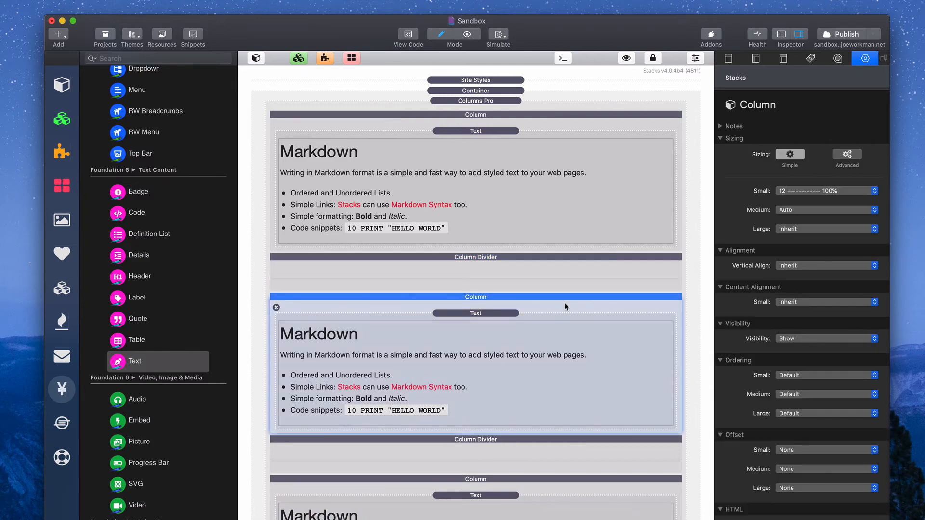
key("super+r")
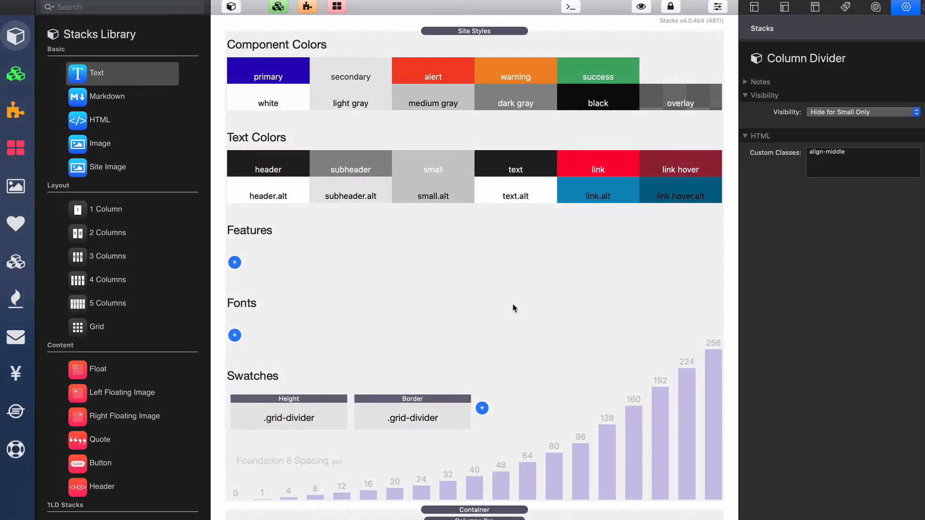
- Inspect the Height and Border swatches that target the column divider in Site Styles, and preview the page
left_click(512, 306)
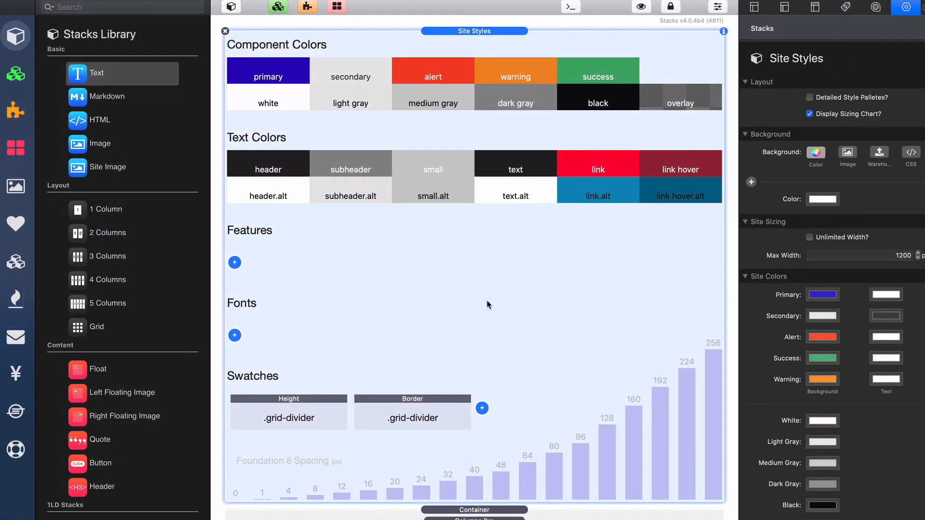
scroll(488, 304, "down", 8)
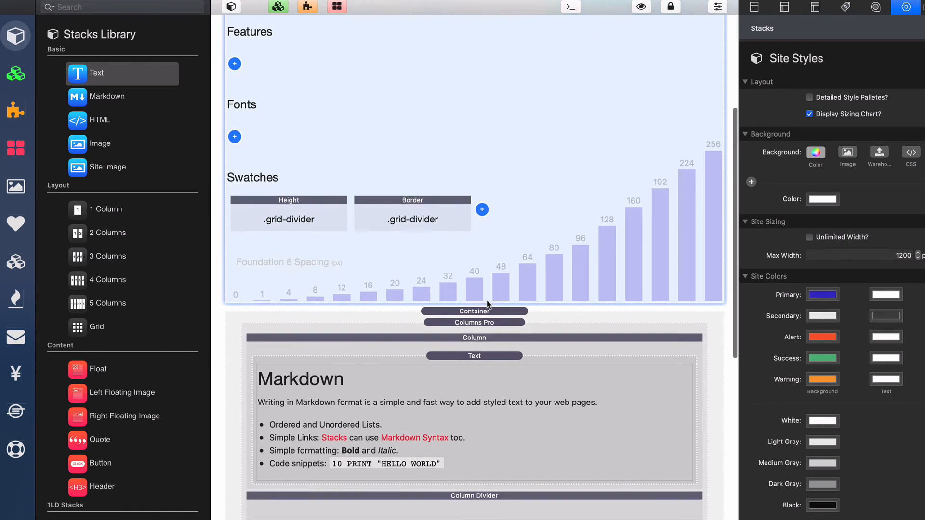
left_click(289, 219)
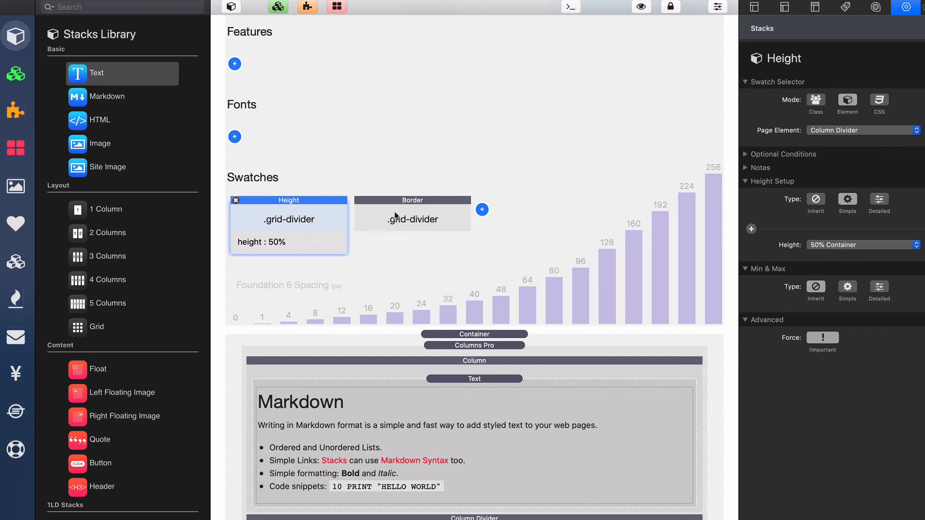
left_click(420, 218)
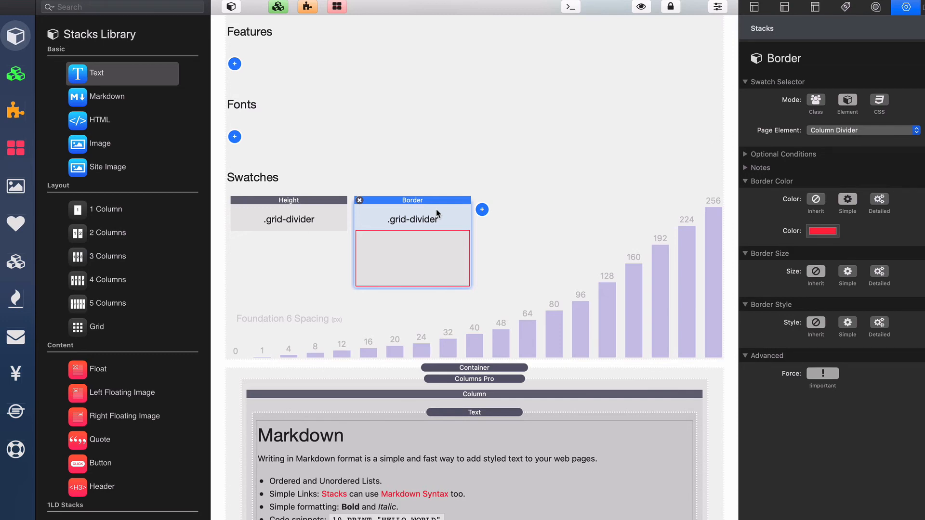
key("super+r")
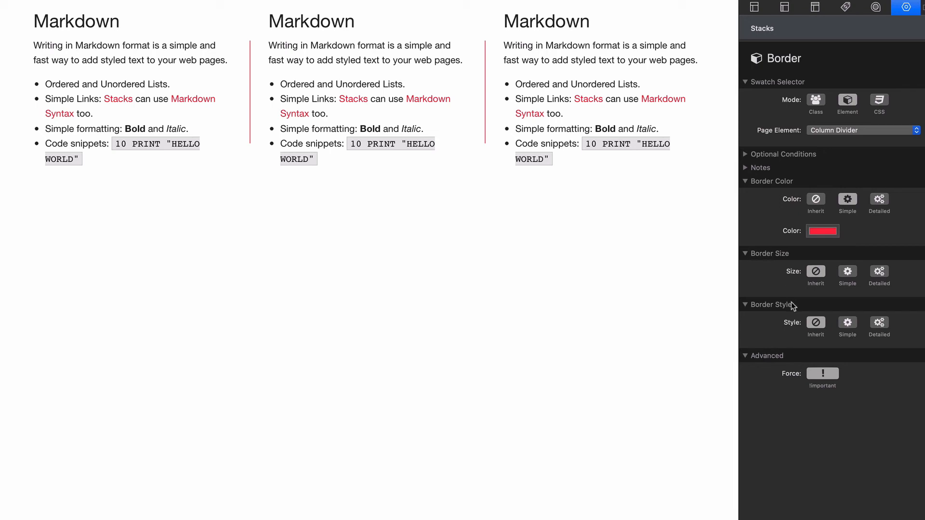
- Use a detailed border style in the Border swatch, with the right border Dashed and the left border Solid
left_click(880, 324)
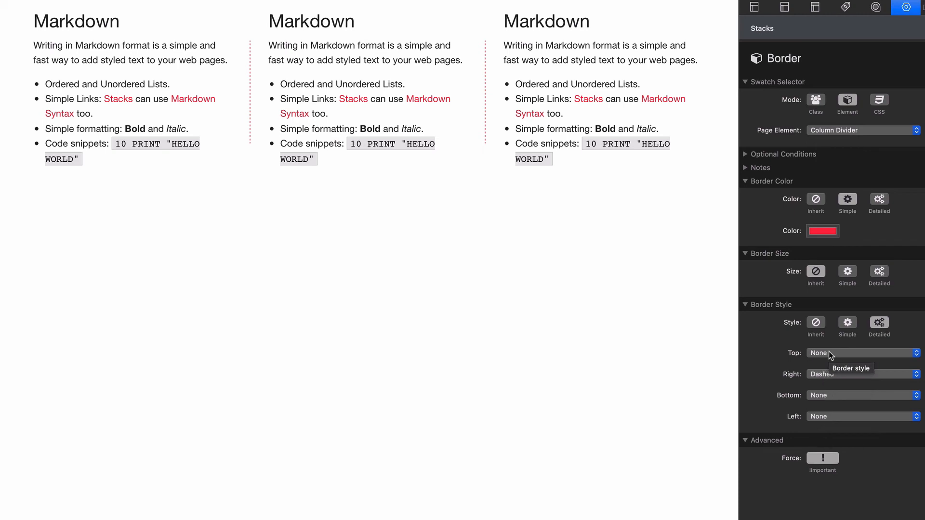
left_click(827, 356)
left_click(826, 353)
left_click(824, 416)
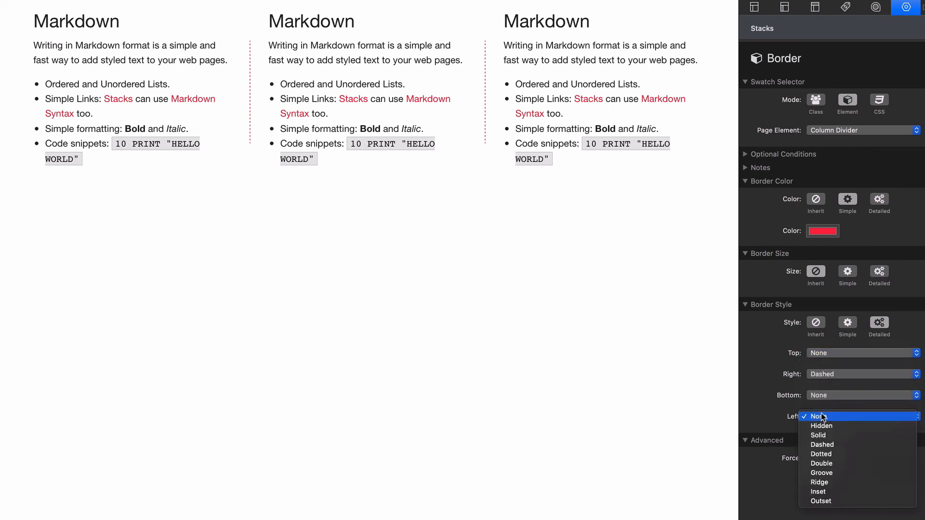
left_click(822, 436)
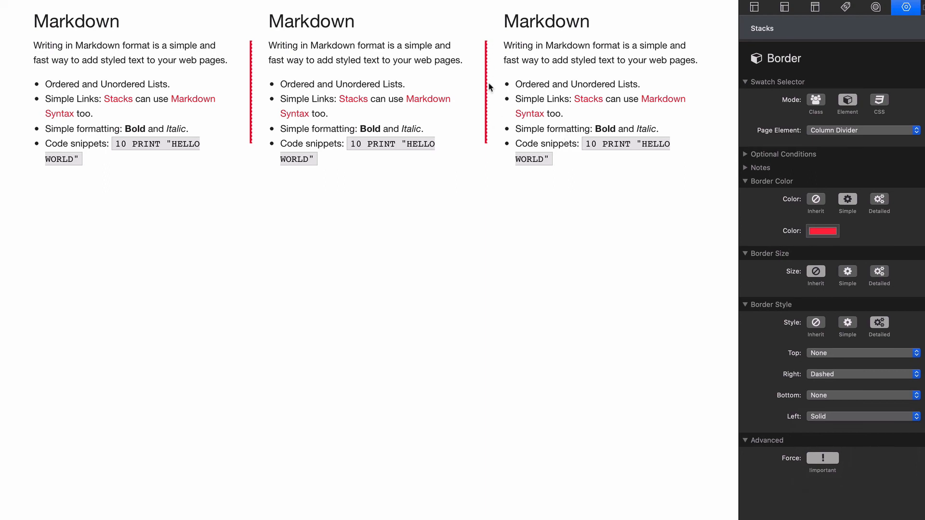
- Set the swatch's left border style back to None and its right border style to Dotted
left_click(832, 396)
left_click(831, 396)
left_click(832, 416)
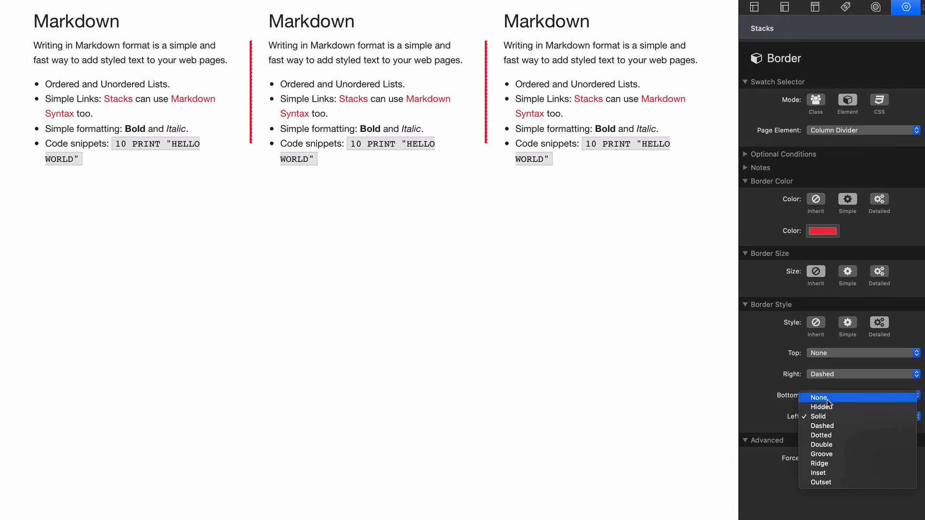
left_click(835, 397)
left_click(836, 375)
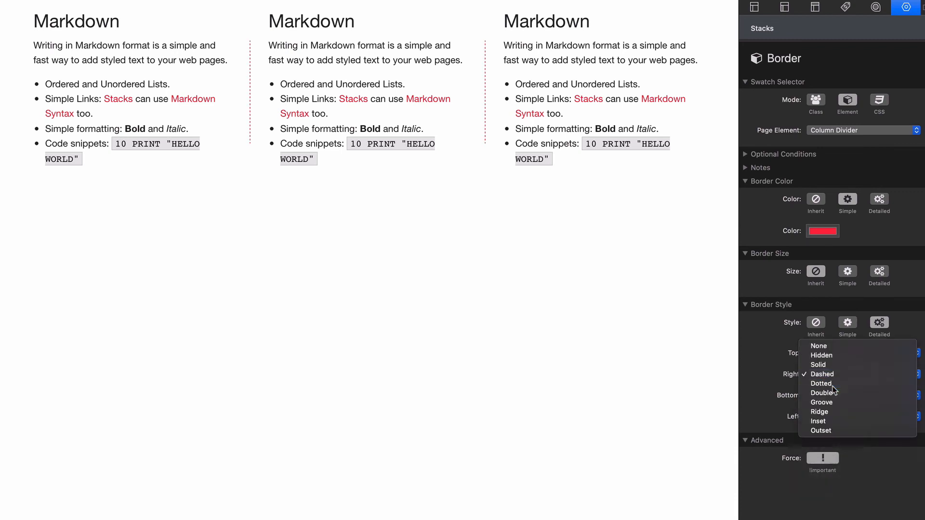
left_click(834, 385)
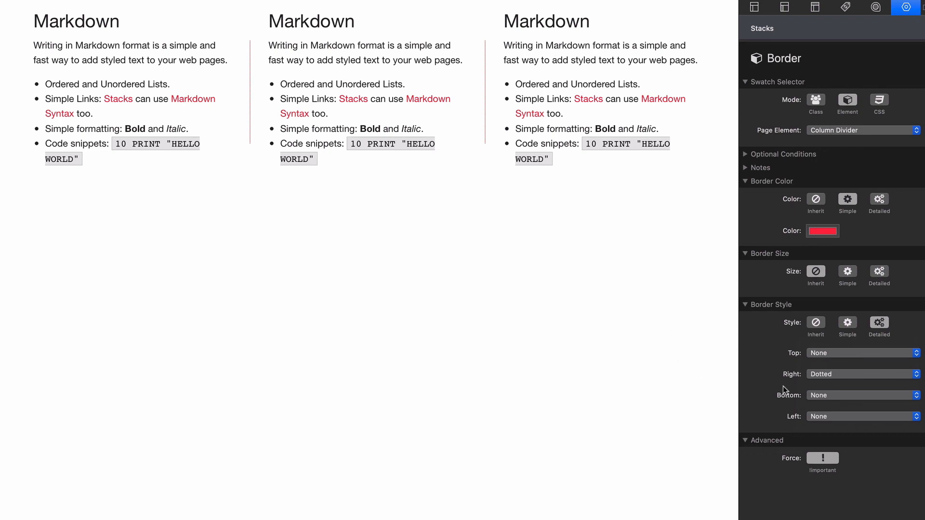
- Examine the page elements the Border swatch can target and keep Column Divider selected
left_click(822, 379)
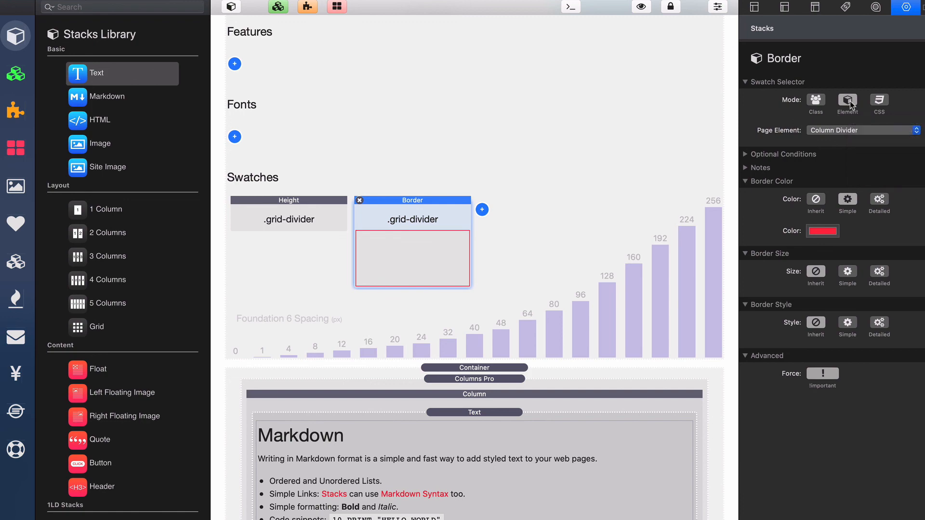
left_click(853, 130)
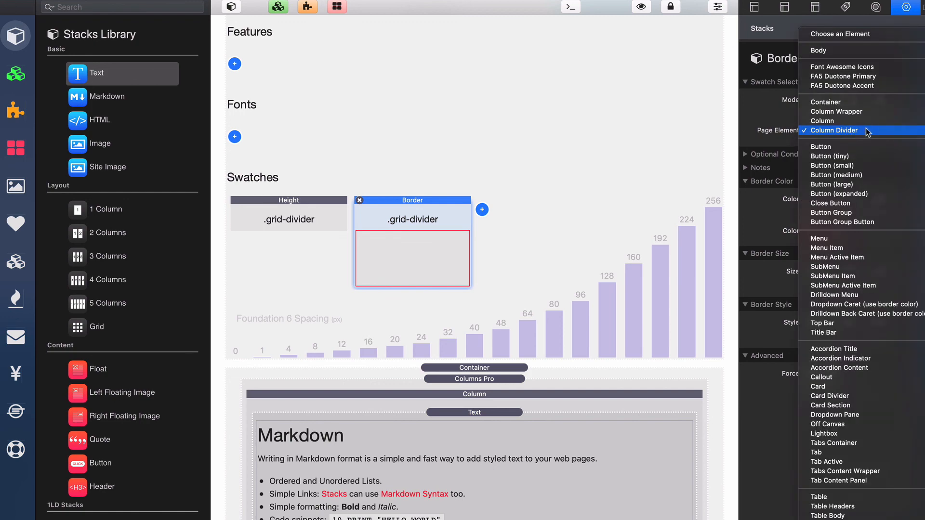
left_click(866, 131)
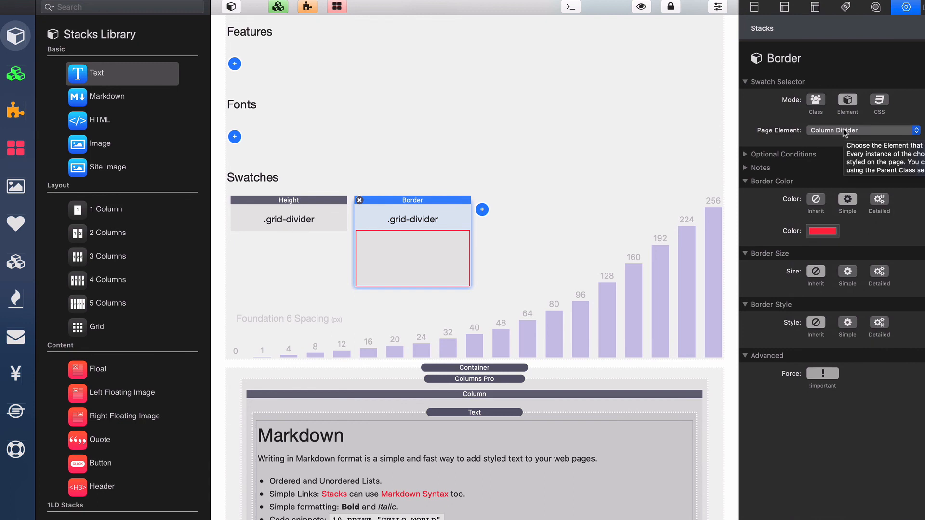